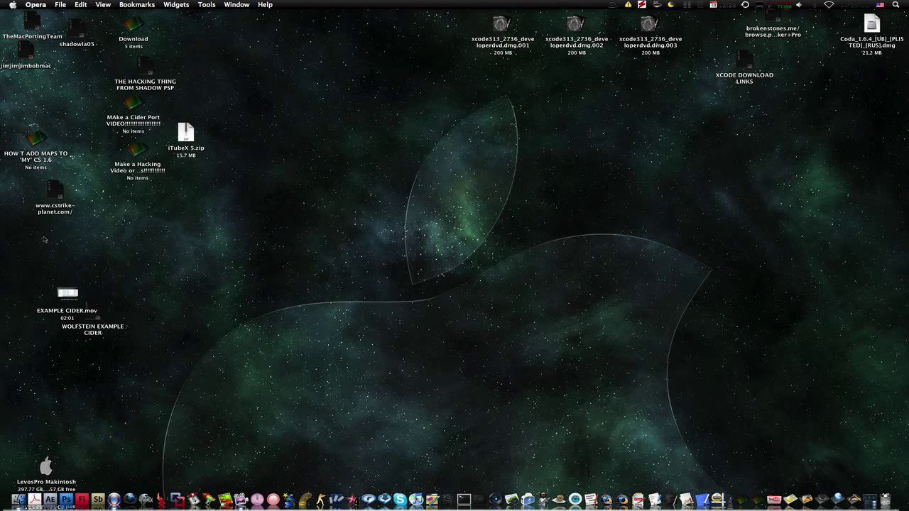
pyautogui.click(45, 238)
pyautogui.doubleClick(54, 191)
pyautogui.click(58, 235)
pyautogui.click(114, 500)
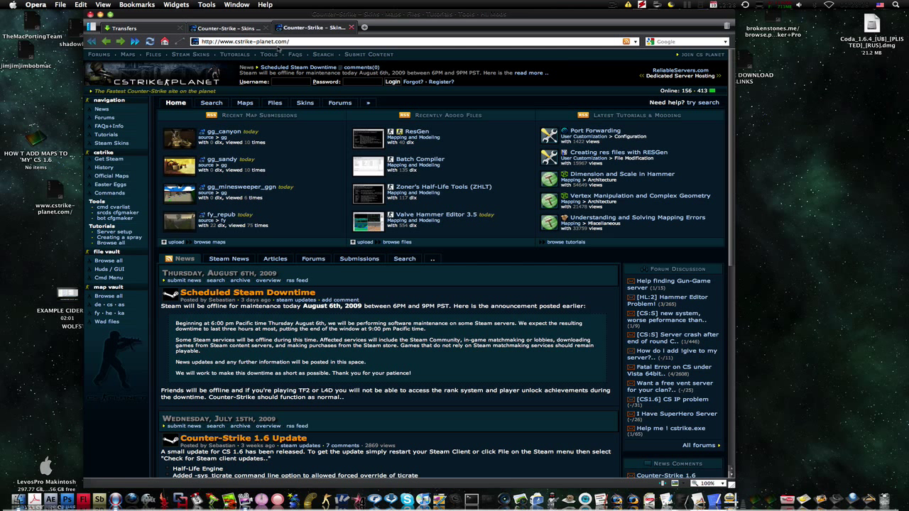
pyautogui.rightClick(253, 41)
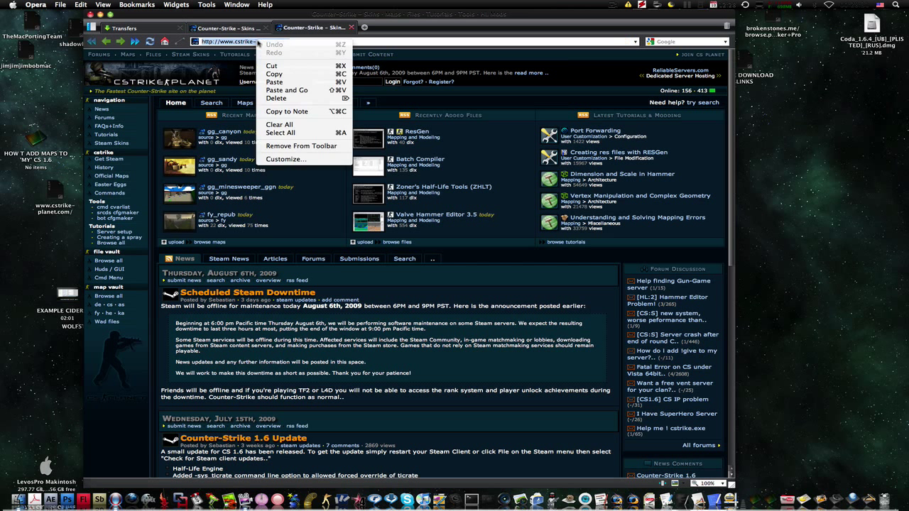
pyautogui.click(324, 132)
pyautogui.doubleClick(304, 198)
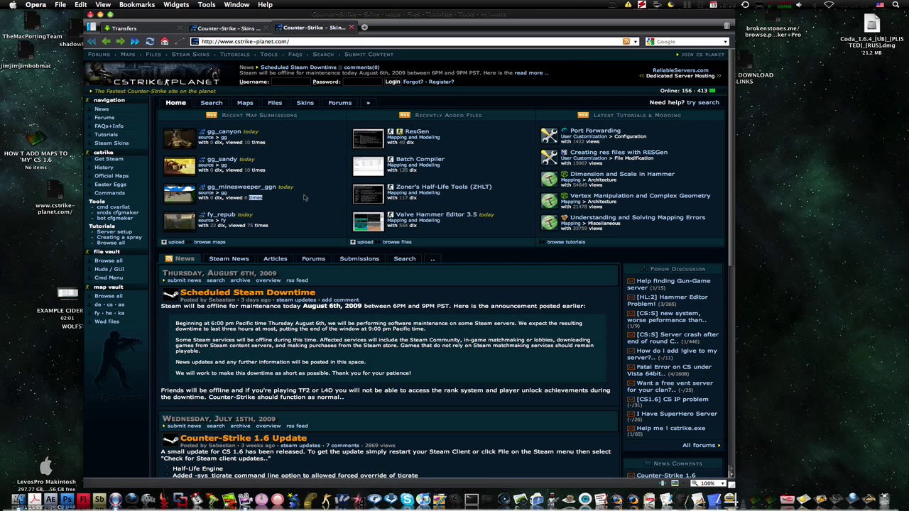
pyautogui.click(293, 163)
# - Find the fy_dustworld2010 map in the site's Maps section and start downloading fy_dustworld2010.zip
pyautogui.click(243, 102)
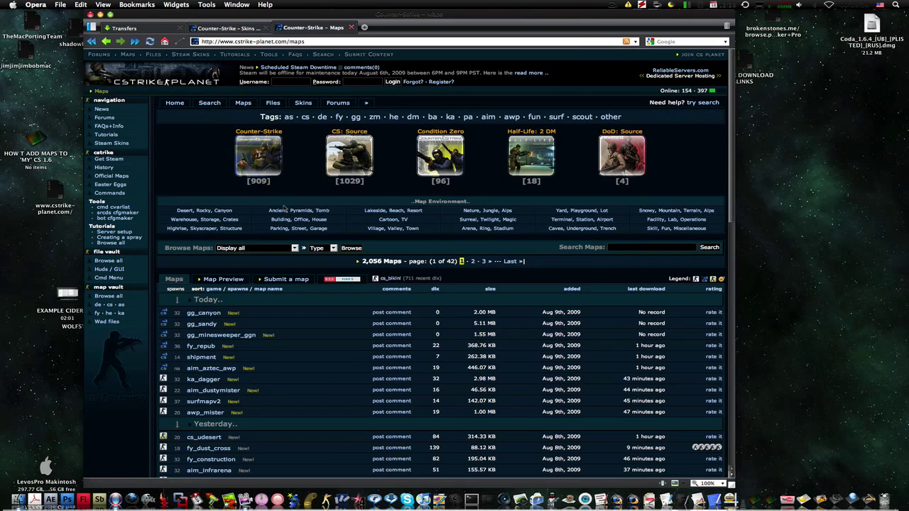
pyautogui.scroll(-2, 260, 362)
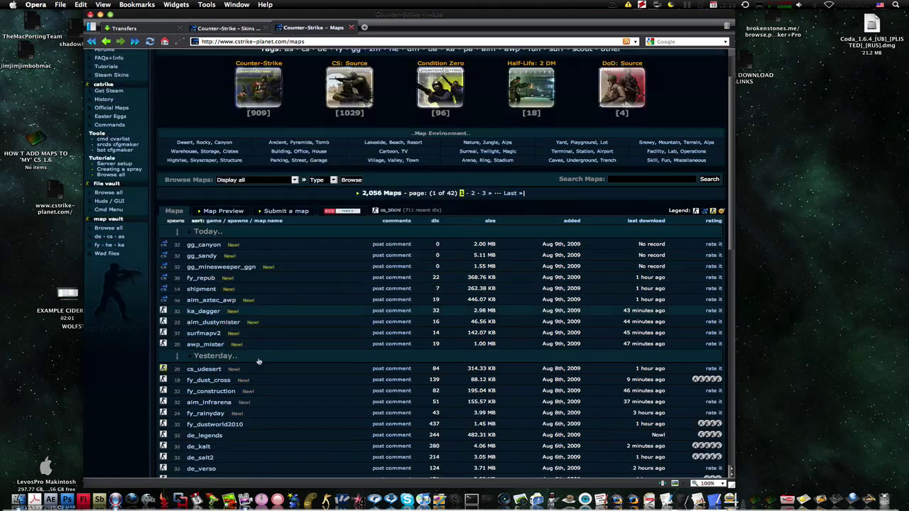
pyautogui.scroll(-7, 259, 363)
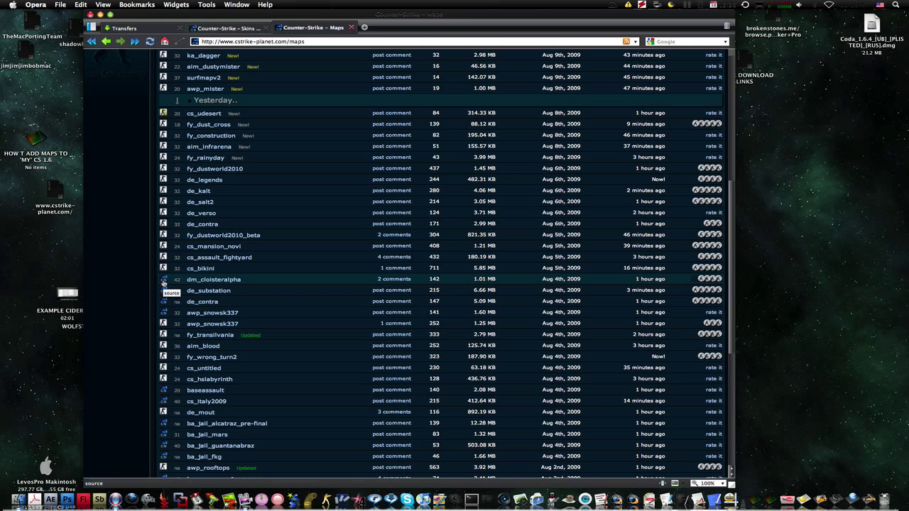
pyautogui.scroll(2, 164, 282)
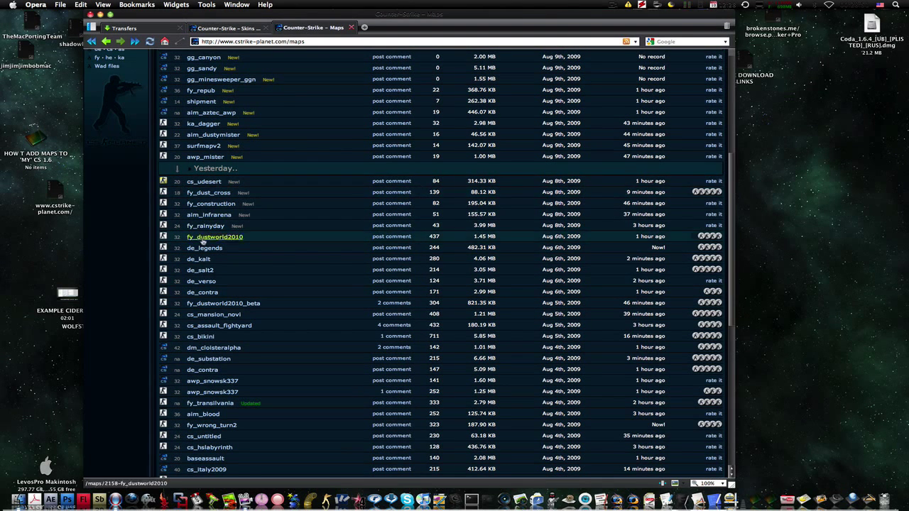
pyautogui.click(206, 237)
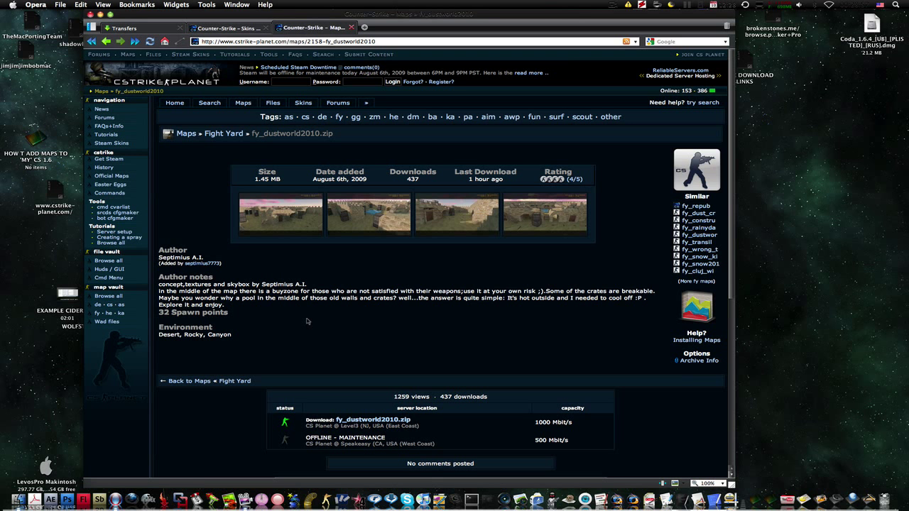
pyautogui.scroll(-1, 307, 322)
pyautogui.click(366, 387)
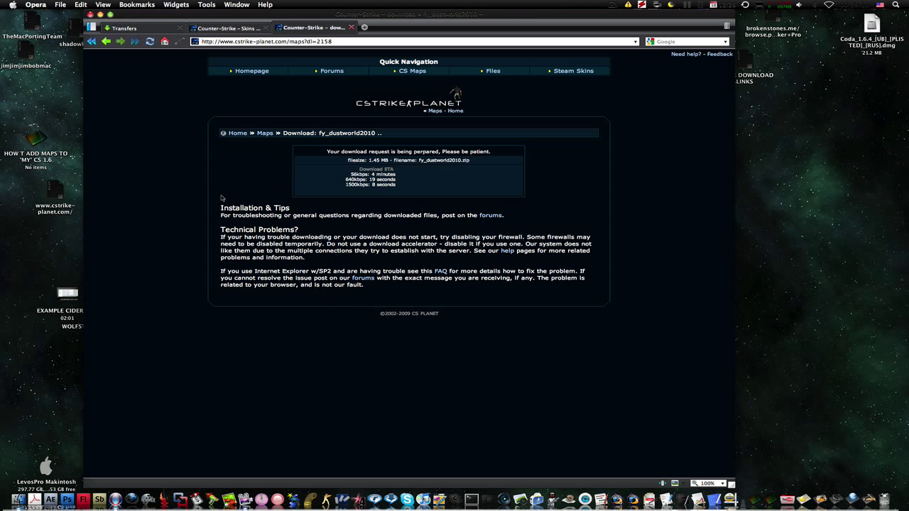
pyautogui.moveTo(221, 198); pyautogui.dragTo(260, 216)
pyautogui.moveTo(306, 237); pyautogui.dragTo(260, 208)
pyautogui.click(262, 208)
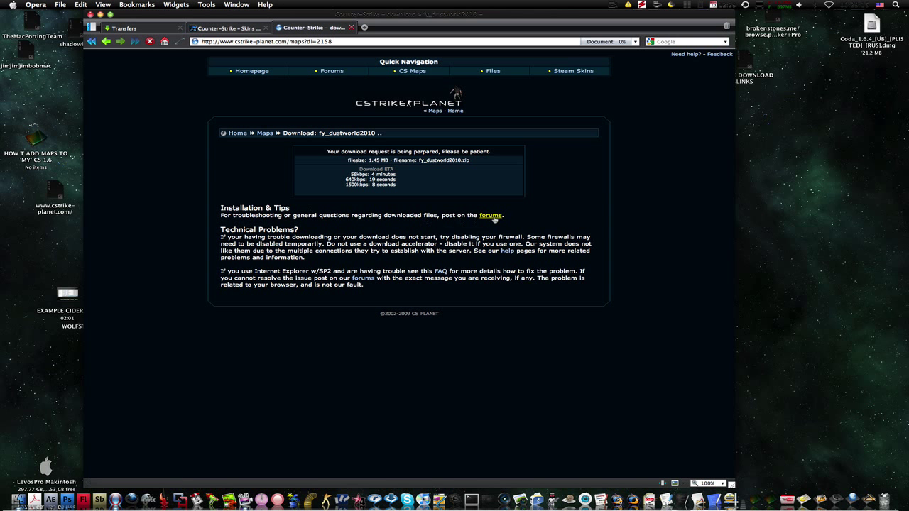
pyautogui.click(496, 221)
pyautogui.click(524, 195)
# - Close both Counter-Strike website tabs and remove all finished downloads from the transfer list, minimizing the browser
pyautogui.click(351, 27)
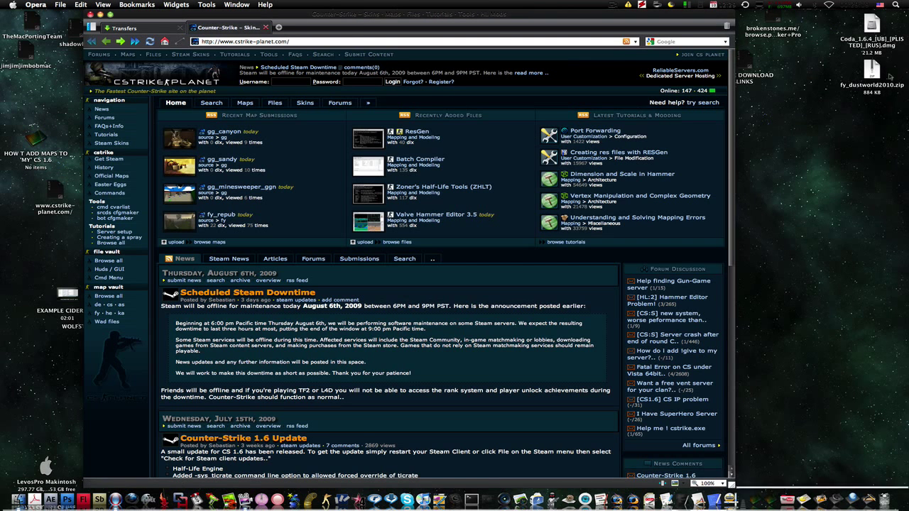
pyautogui.click(265, 27)
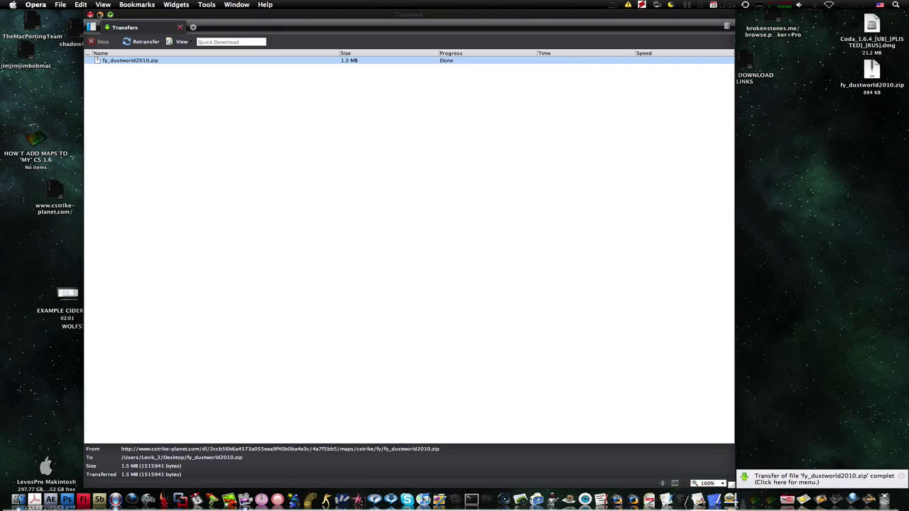
pyautogui.rightClick(383, 61)
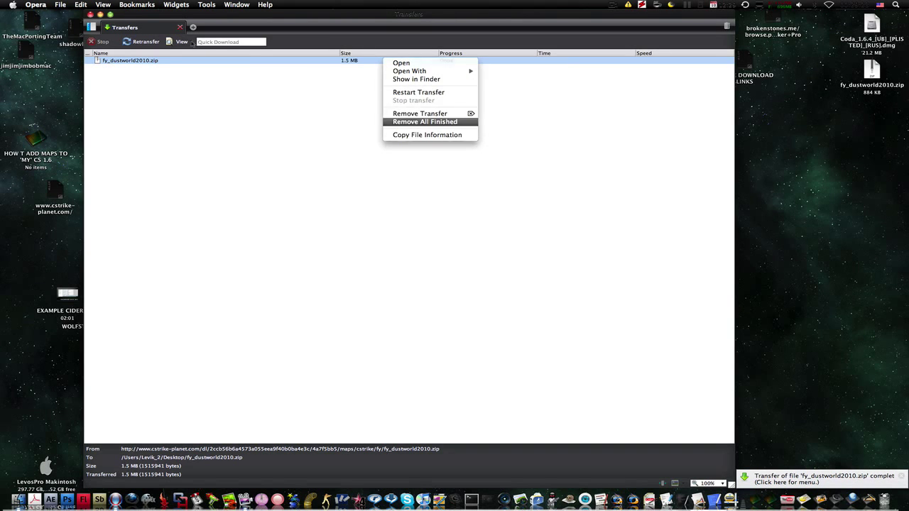
pyautogui.press('Return')
pyautogui.click(100, 14)
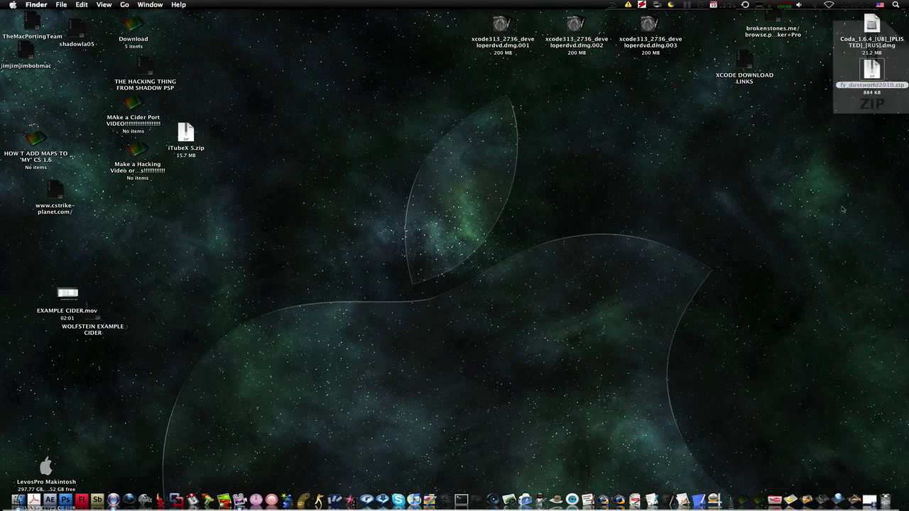
# - Extract fy_dustworld2010.zip on the desktop and open the subfolder holding the skybox images
pyautogui.press('super+o')
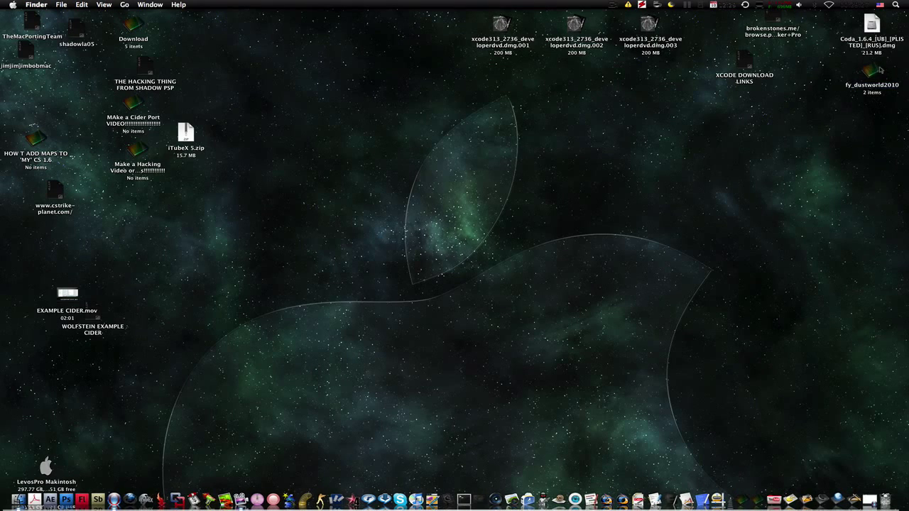
pyautogui.doubleClick(873, 69)
pyautogui.doubleClick(403, 110)
pyautogui.doubleClick(406, 108)
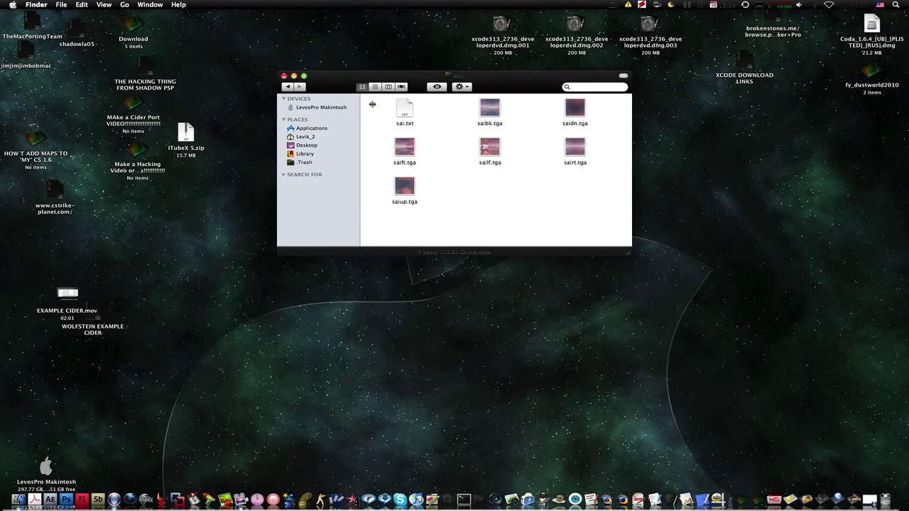
# - Preview the skybox image saibk.tga and the text file sai.txt
pyautogui.click(481, 108)
pyautogui.press('space')
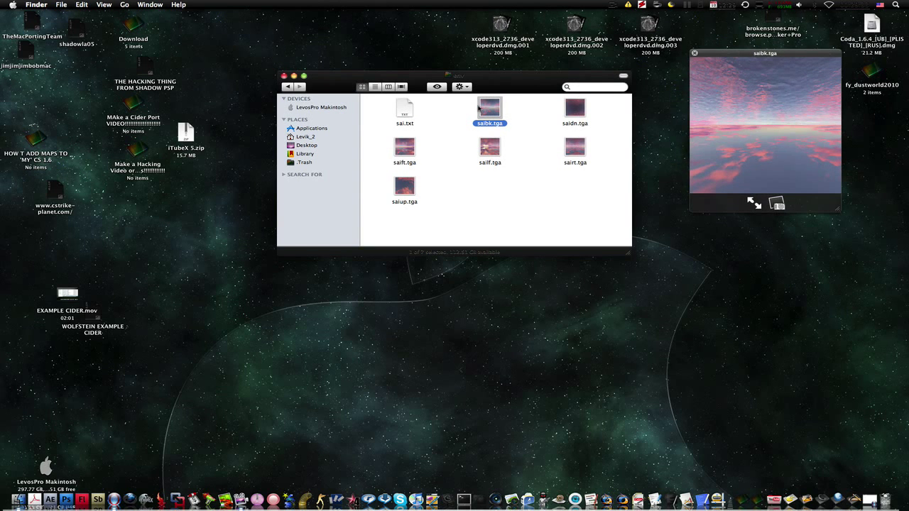
pyautogui.press('space')
pyautogui.click(408, 108)
pyautogui.press('space')
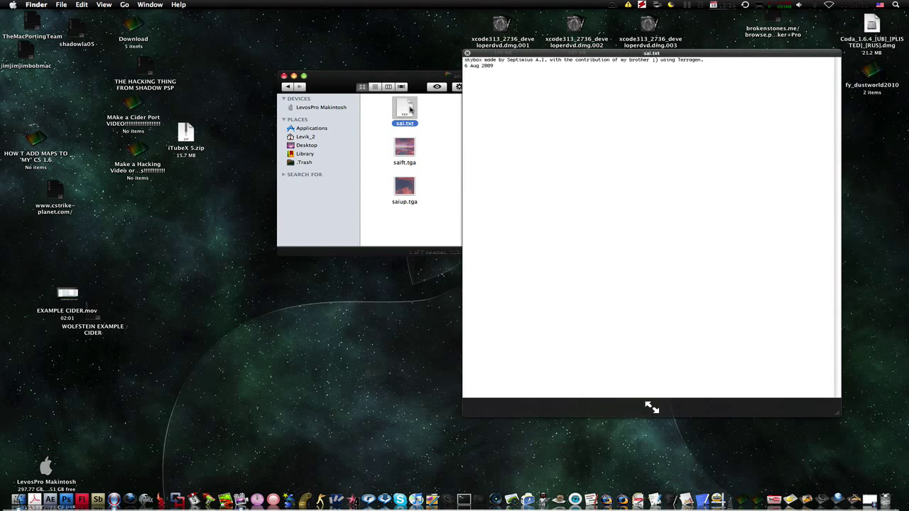
pyautogui.press('space')
# - Move fy_dustworld2010.bsp and fy_dustworld2010.txt from the extracted maps folder to the desktop and close the folder window
pyautogui.click(287, 87)
pyautogui.doubleClick(490, 107)
pyautogui.moveTo(388, 105); pyautogui.dragTo(526, 135)
pyautogui.moveTo(765, 264); pyautogui.dragTo(753, 224)
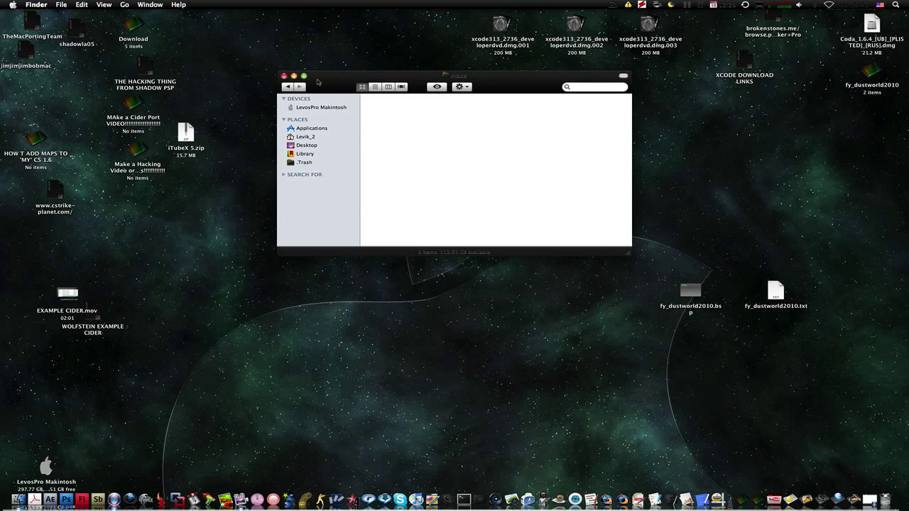
pyautogui.click(284, 76)
pyautogui.moveTo(620, 239); pyautogui.dragTo(746, 287)
pyautogui.click(680, 328)
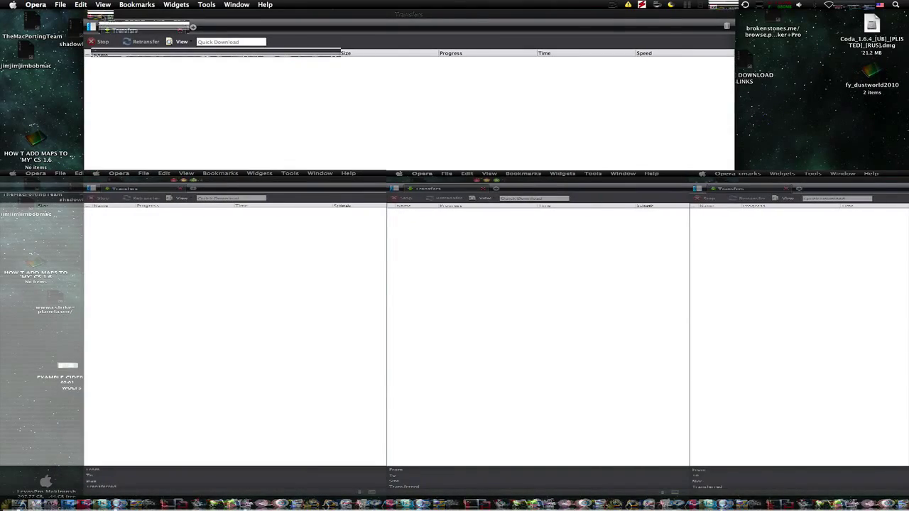
# - Minimize the browser and, in Counter-Strike's options, remove the decorative prefix from the player name and apply it
pyautogui.click(100, 14)
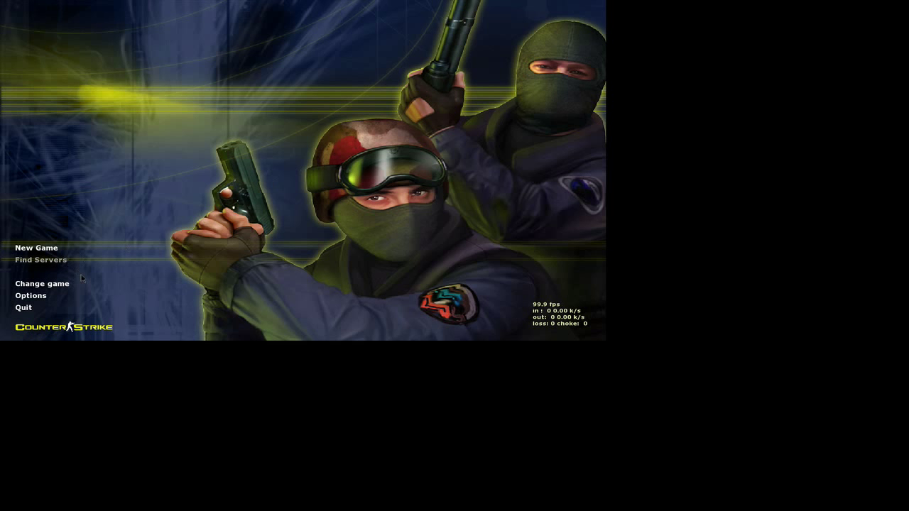
pyautogui.click(36, 296)
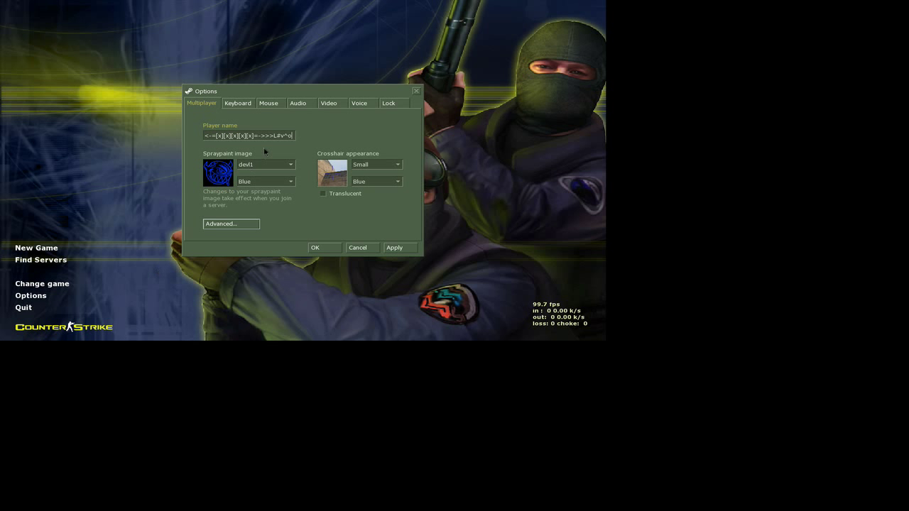
pyautogui.moveTo(273, 136); pyautogui.dragTo(171, 139)
pyautogui.press('BackSpace')
pyautogui.click(395, 248)
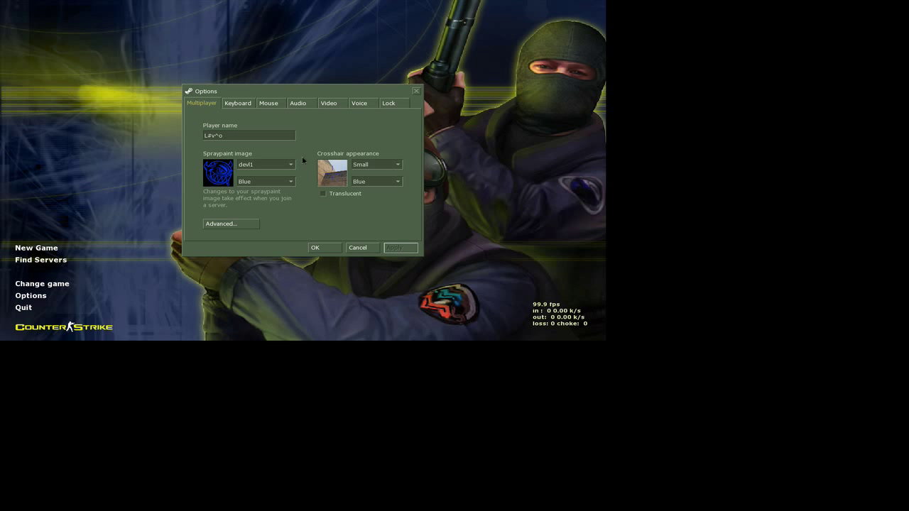
# - Examine the keyboard bindings in the game options, especially the equipment-buying keys, and close the options
pyautogui.click(240, 105)
pyautogui.scroll(-4, 270, 195)
pyautogui.scroll(4, 270, 196)
pyautogui.scroll(-1, 270, 195)
pyautogui.scroll(-3, 270, 196)
pyautogui.scroll(-1, 268, 195)
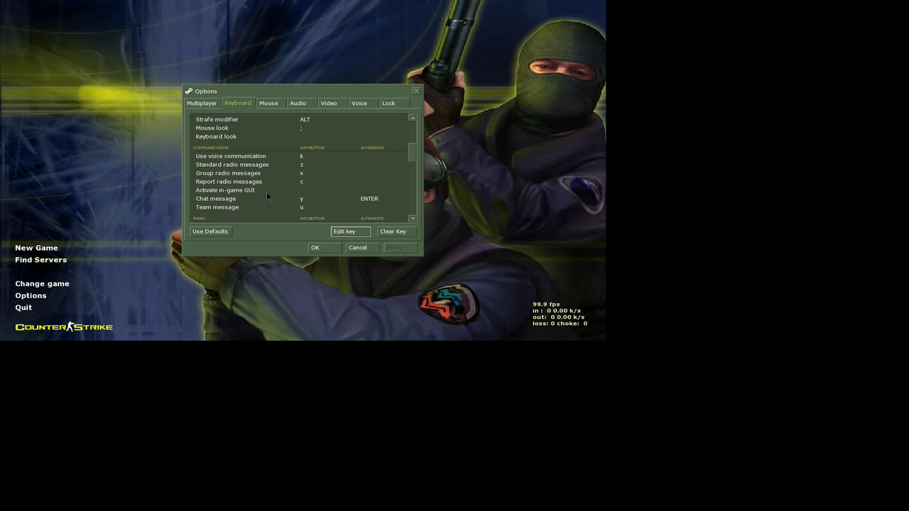
pyautogui.scroll(-5, 267, 197)
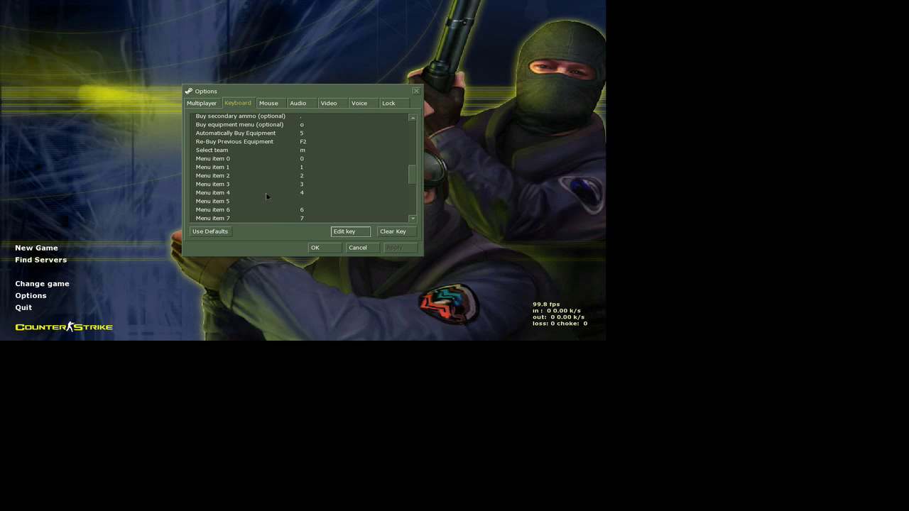
pyautogui.scroll(1, 264, 184)
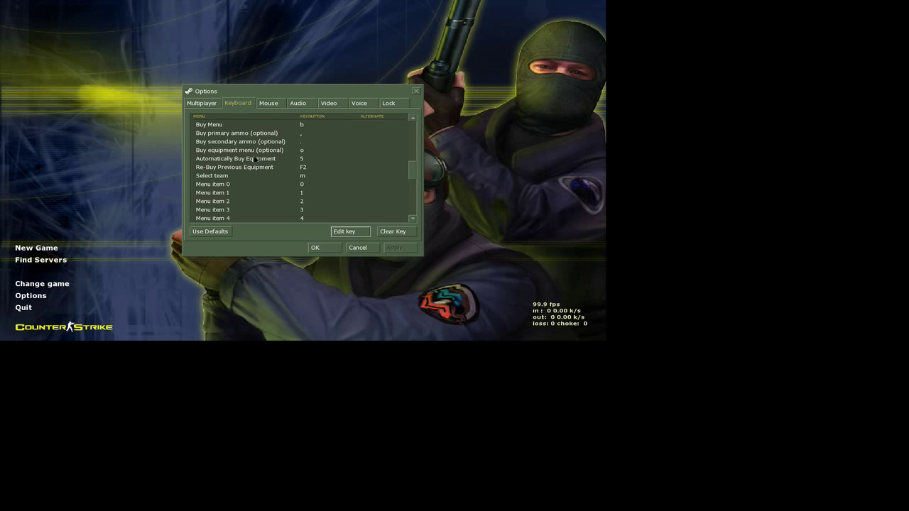
pyautogui.click(260, 168)
pyautogui.click(263, 151)
pyautogui.click(286, 161)
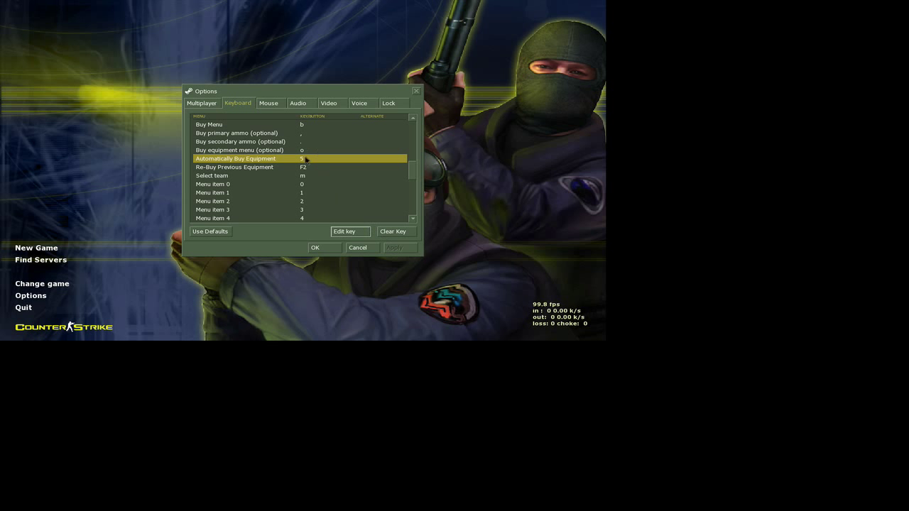
pyautogui.click(416, 92)
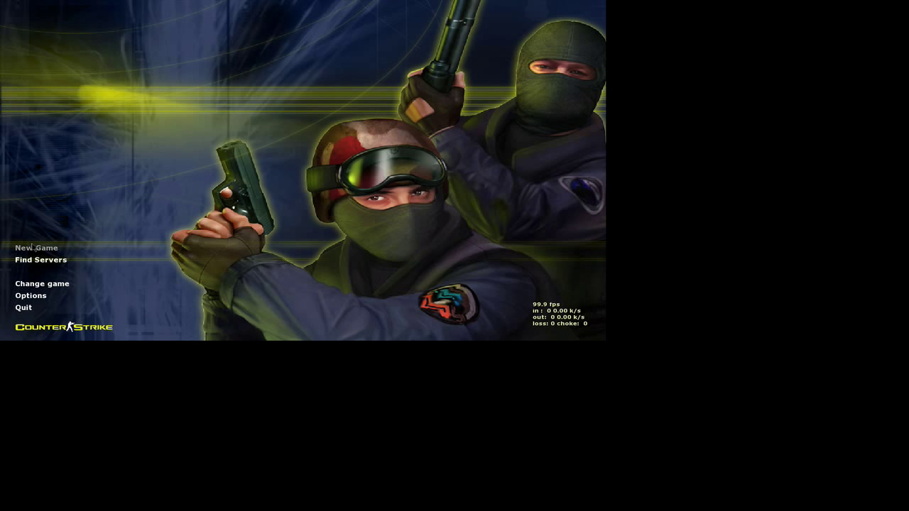
# - Begin creating a new game server and choose fy_dustworld2010 as its map
pyautogui.click(35, 247)
pyautogui.click(293, 116)
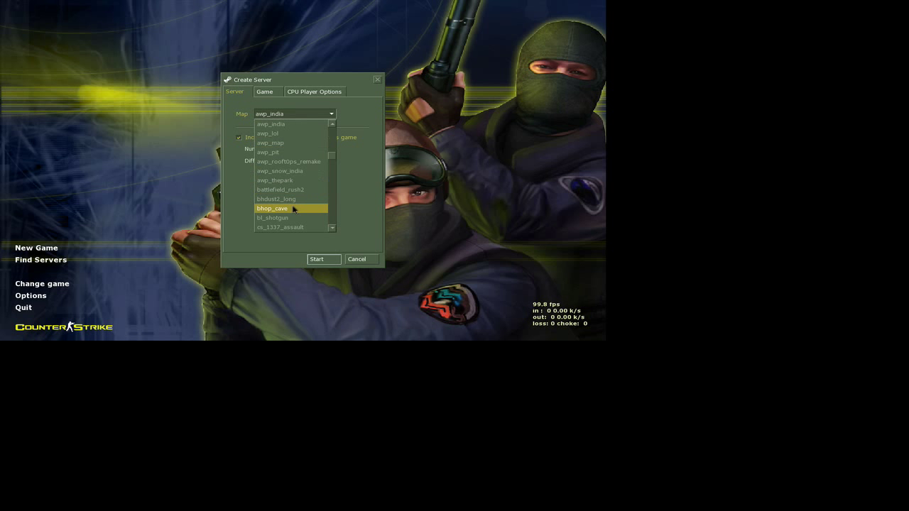
pyautogui.scroll(-4, 291, 209)
pyautogui.scroll(-4, 291, 210)
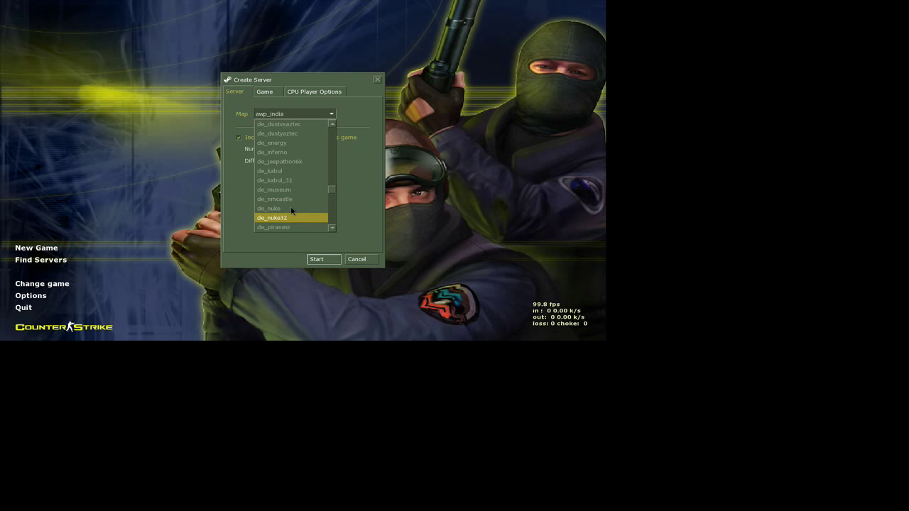
pyautogui.scroll(2, 291, 210)
pyautogui.scroll(8, 291, 210)
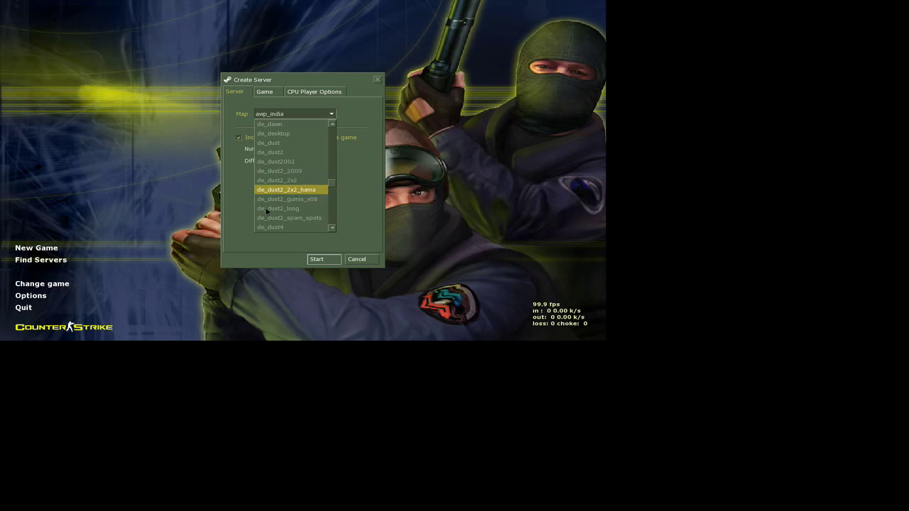
pyautogui.scroll(2, 274, 174)
pyautogui.scroll(-15, 301, 230)
pyautogui.scroll(-10, 300, 226)
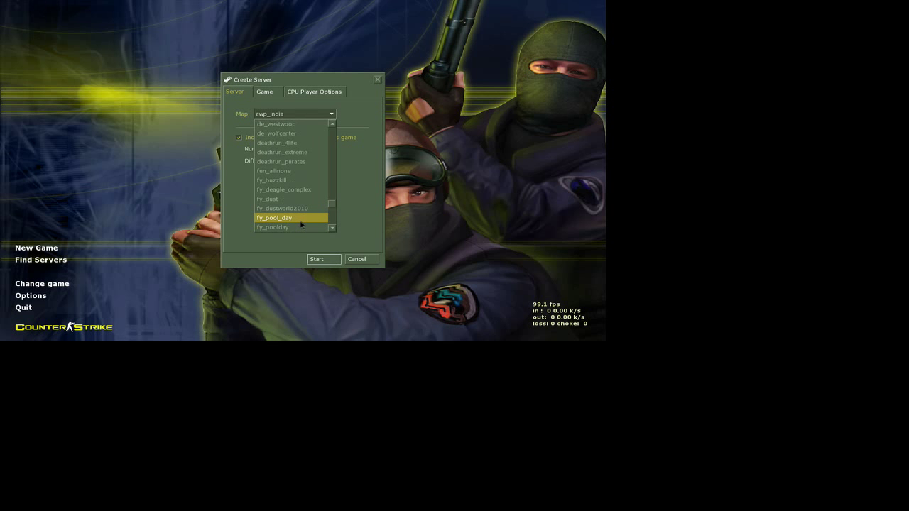
pyautogui.click(293, 209)
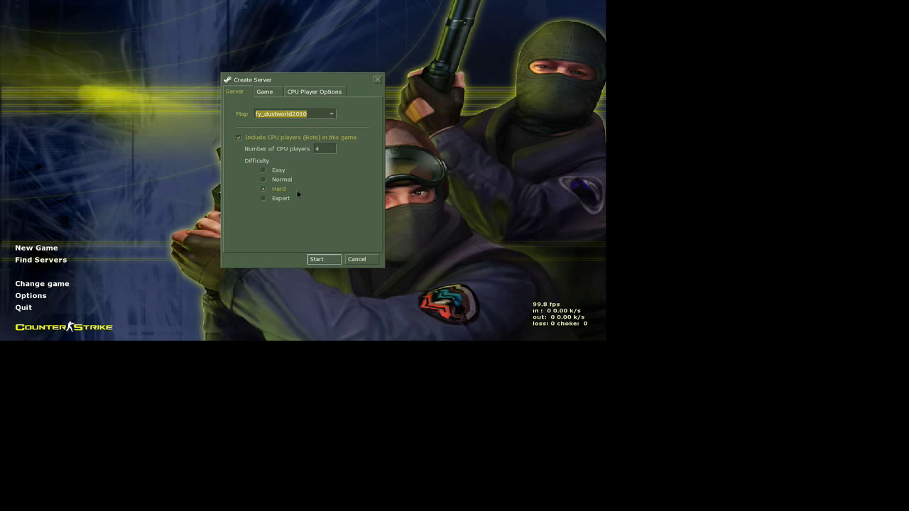
# - Set the number of CPU players for the new game to 0
pyautogui.click(331, 149)
pyautogui.press('BackSpace')
pyautogui.write('0')
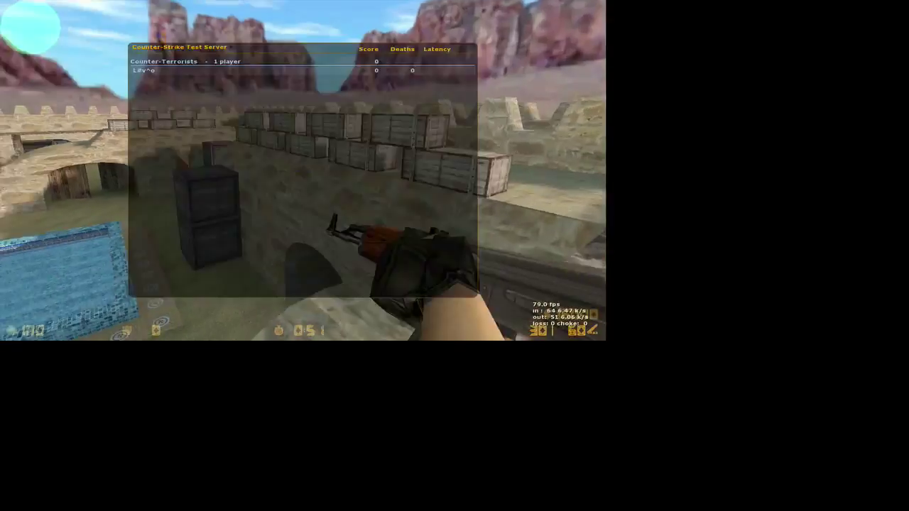
# - Quit Counter-Strike from the running match and confirm leaving the game
pyautogui.press('Escape')
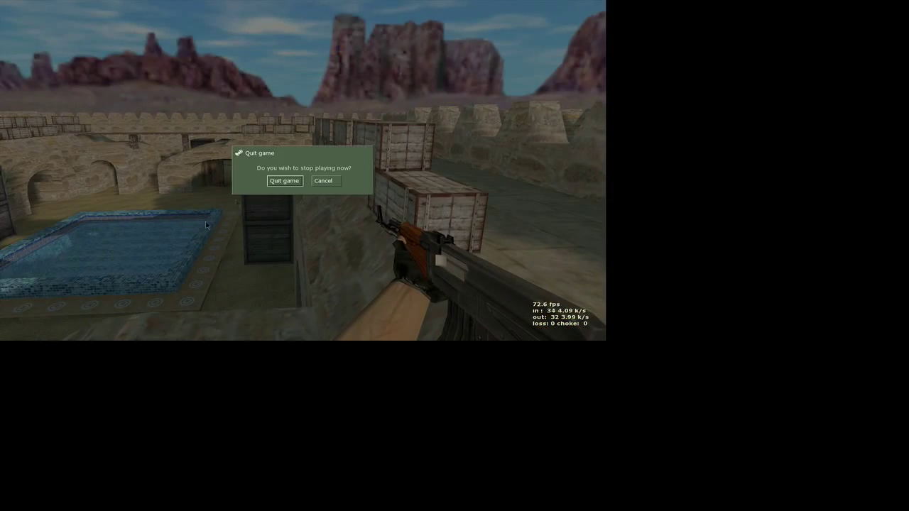
pyautogui.click(285, 181)
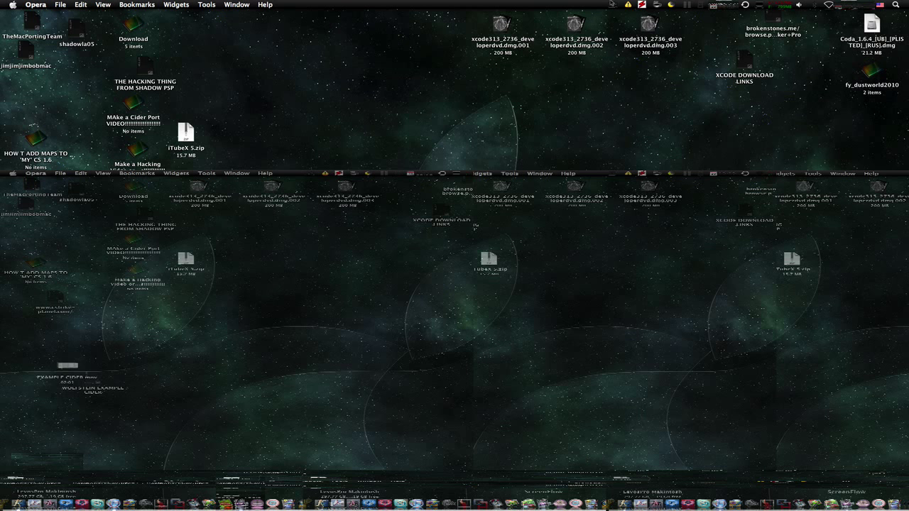
pyautogui.click(611, 5)
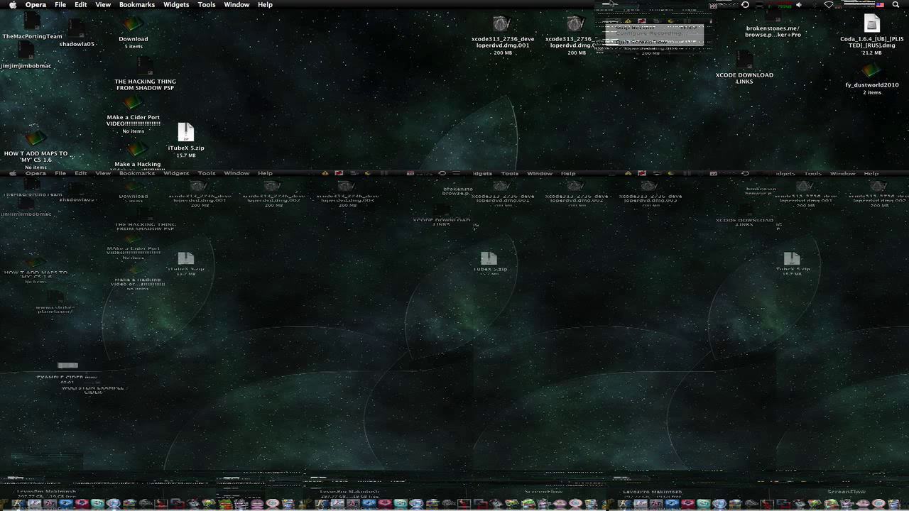